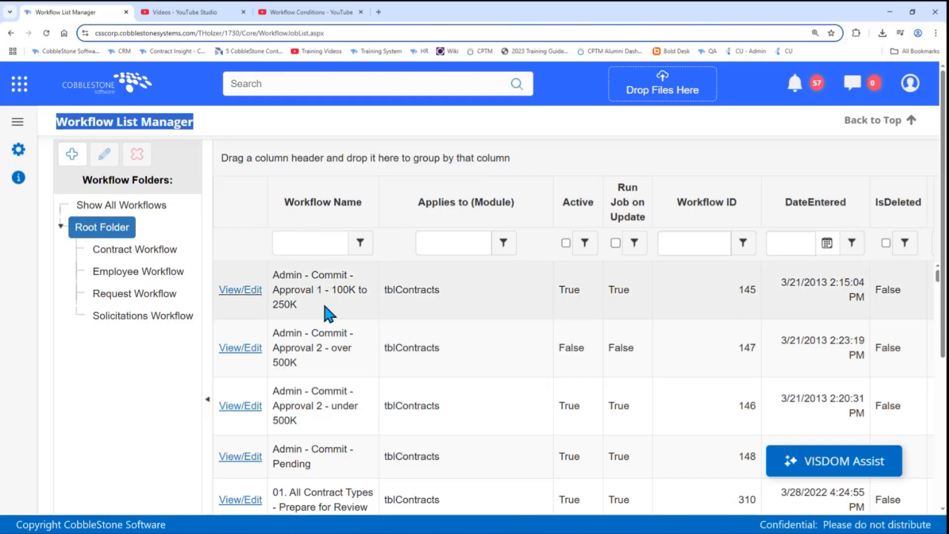
# Step: Filter the workflow list to show only workflows whose name contains "consulting"
pyautogui.click(318, 247)
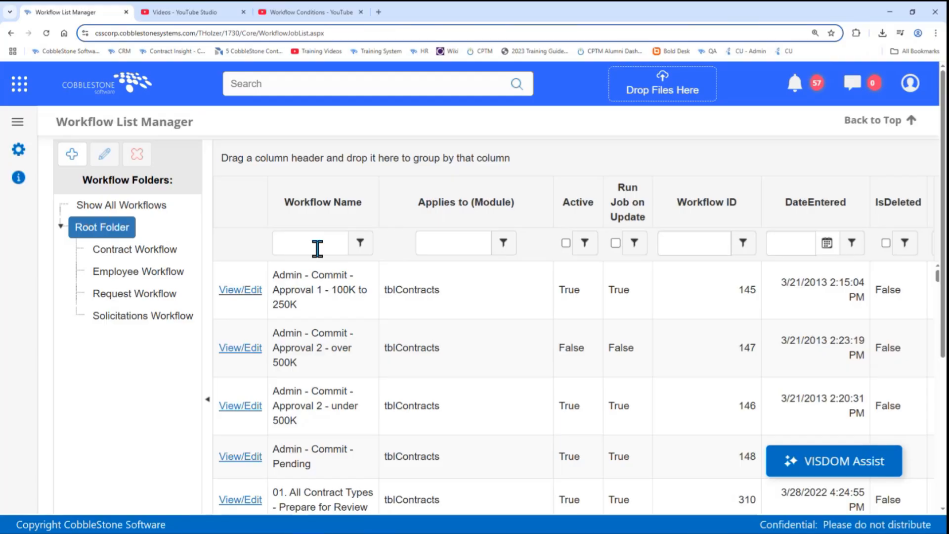
pyautogui.write('consulting')
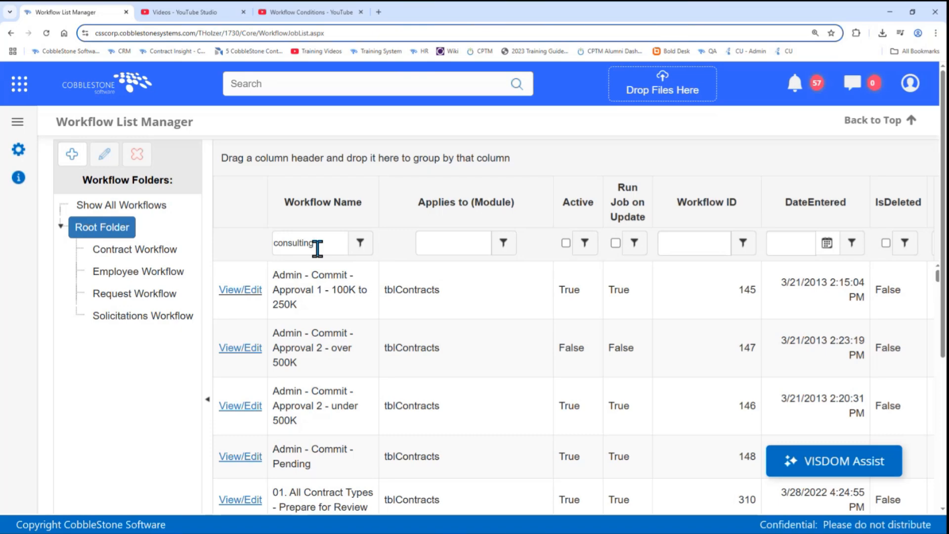
pyautogui.click(358, 247)
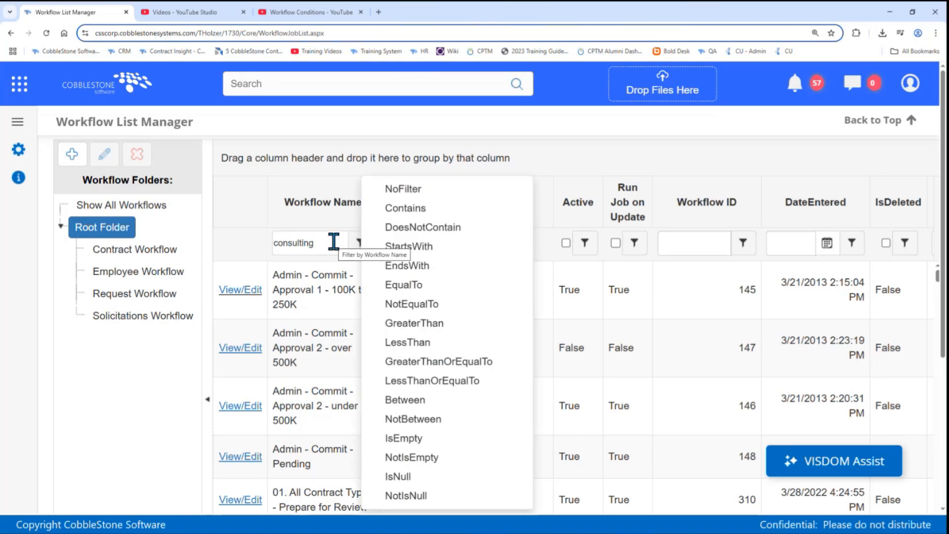
pyautogui.click(401, 213)
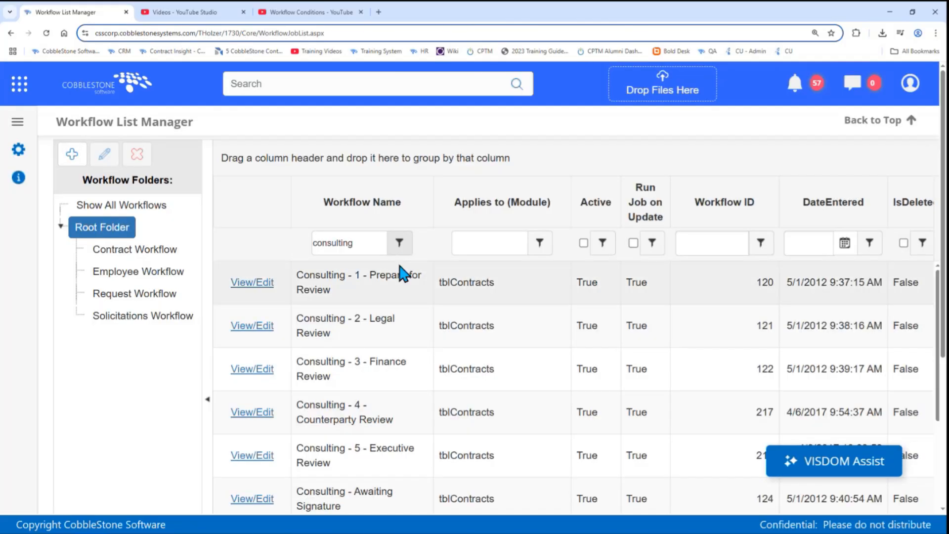
# Step: Examine the naming and numbering sequence of the Consulting workflows, from Prepare for Review through Executive Review
pyautogui.click(392, 287)
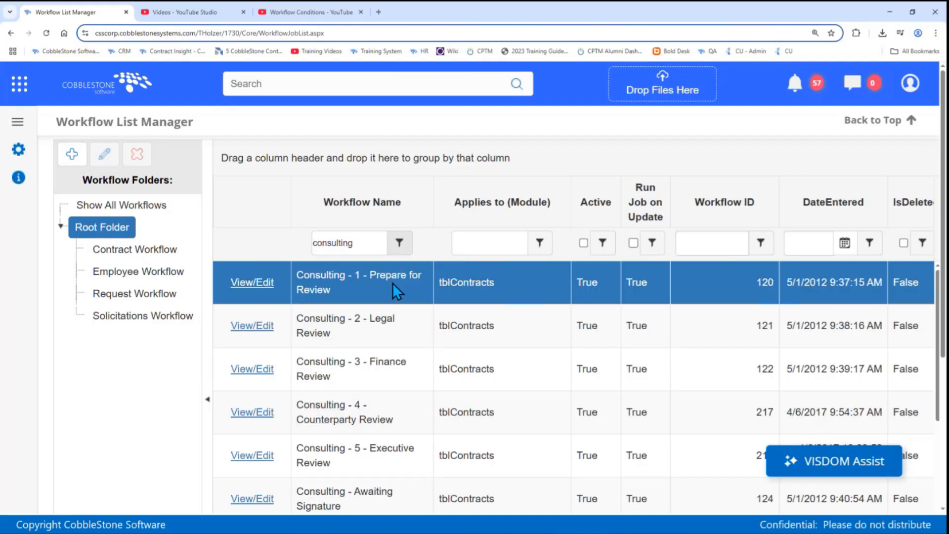
pyautogui.click(386, 322)
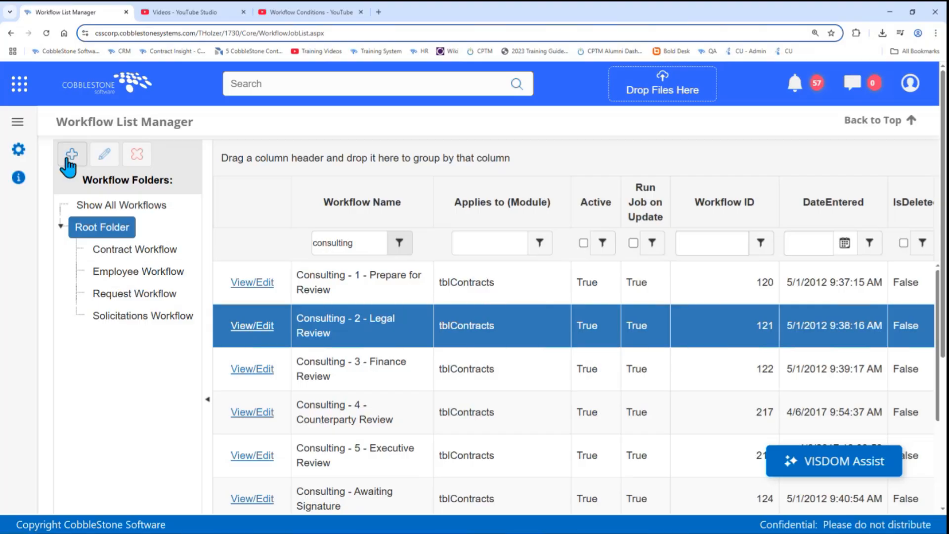
pyautogui.moveTo(437, 385); pyautogui.dragTo(346, 435)
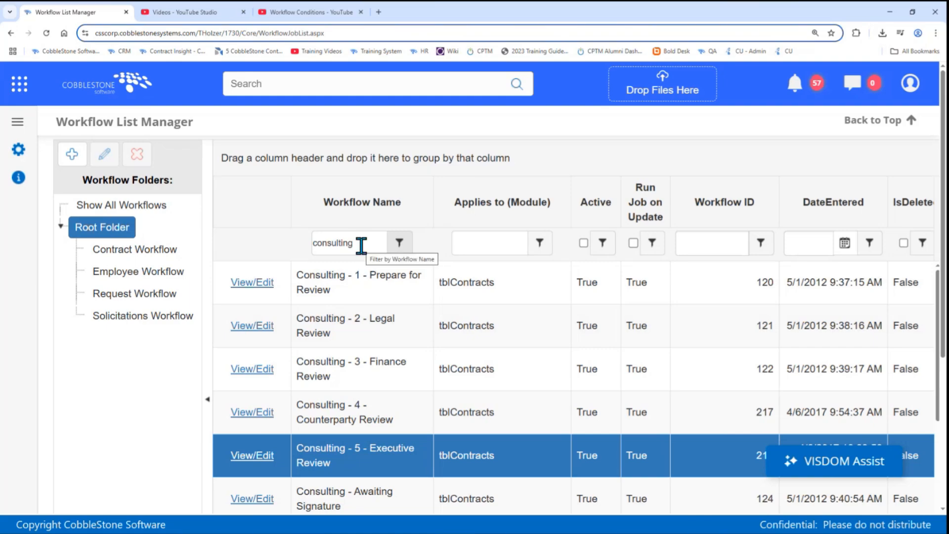
pyautogui.click(357, 280)
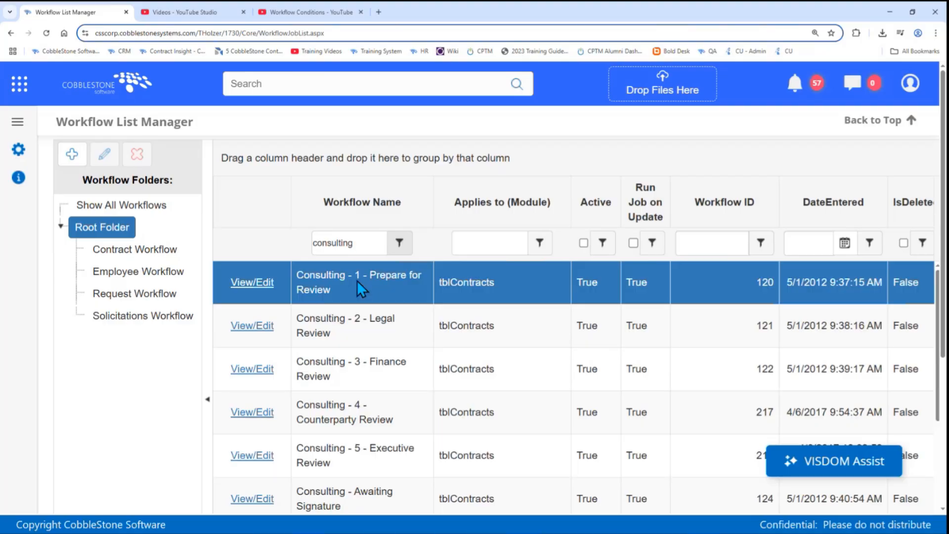
pyautogui.click(364, 321)
pyautogui.click(364, 393)
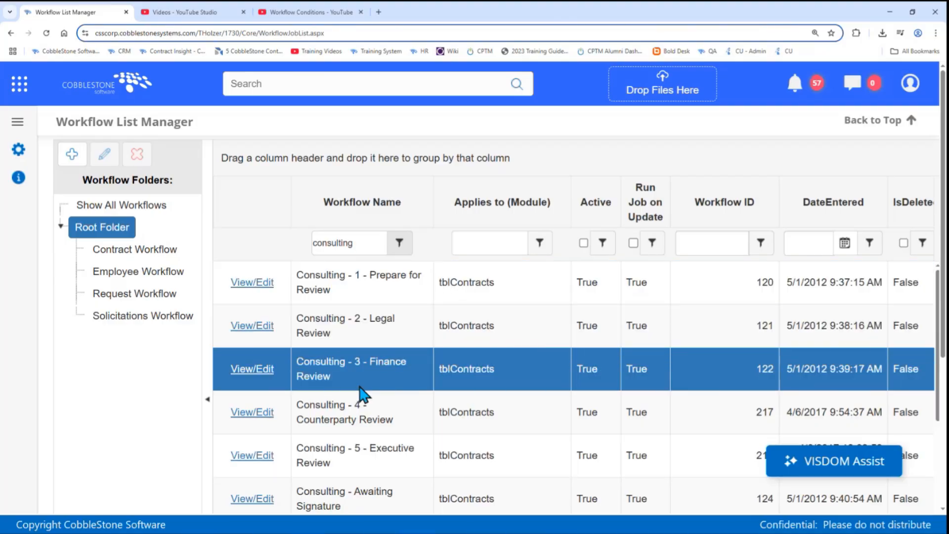
pyautogui.click(337, 295)
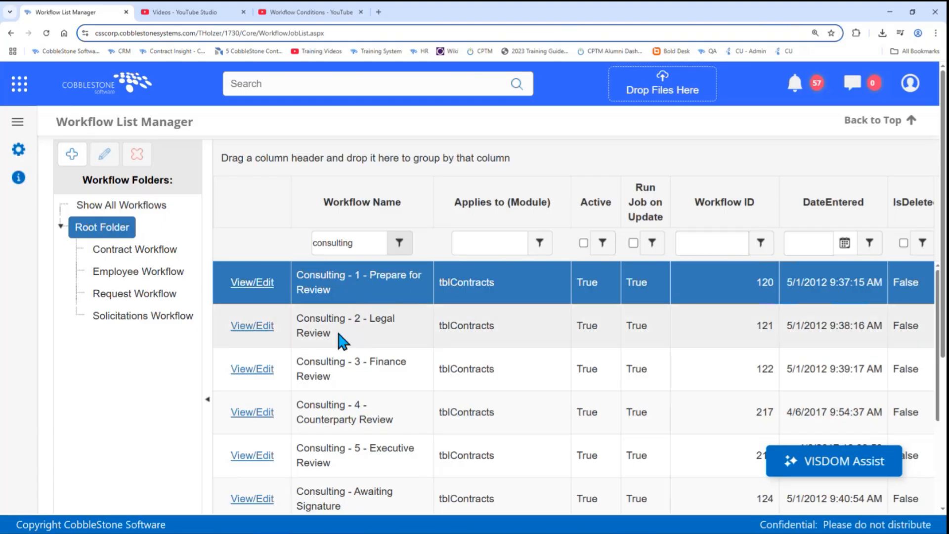
pyautogui.click(343, 398)
pyautogui.click(347, 444)
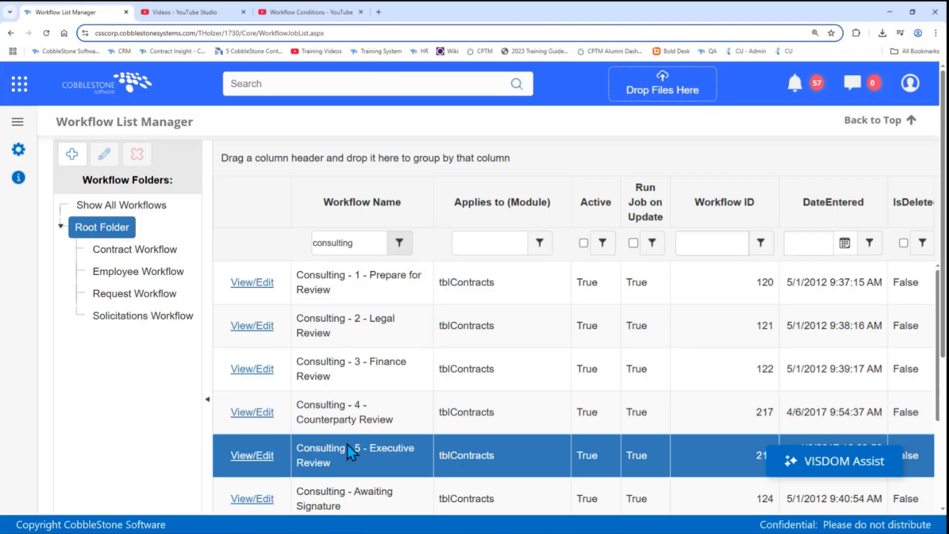
pyautogui.click(324, 292)
pyautogui.click(334, 326)
pyautogui.click(346, 413)
pyautogui.click(364, 449)
pyautogui.click(341, 297)
pyautogui.click(343, 311)
pyautogui.click(346, 300)
# Step: Start adding a new workflow and set the module it applies to as Contract Details
pyautogui.moveTo(18, 151)
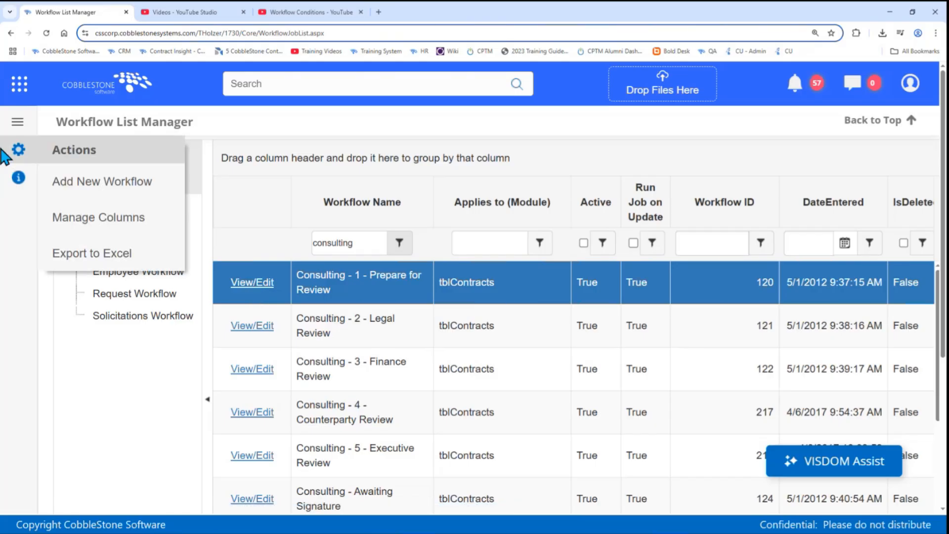
pyautogui.click(66, 188)
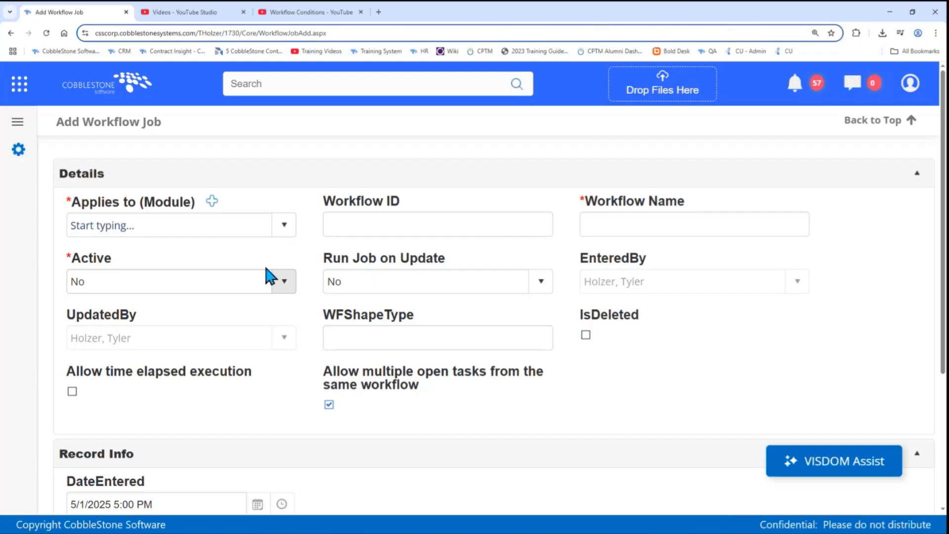
pyautogui.click(212, 226)
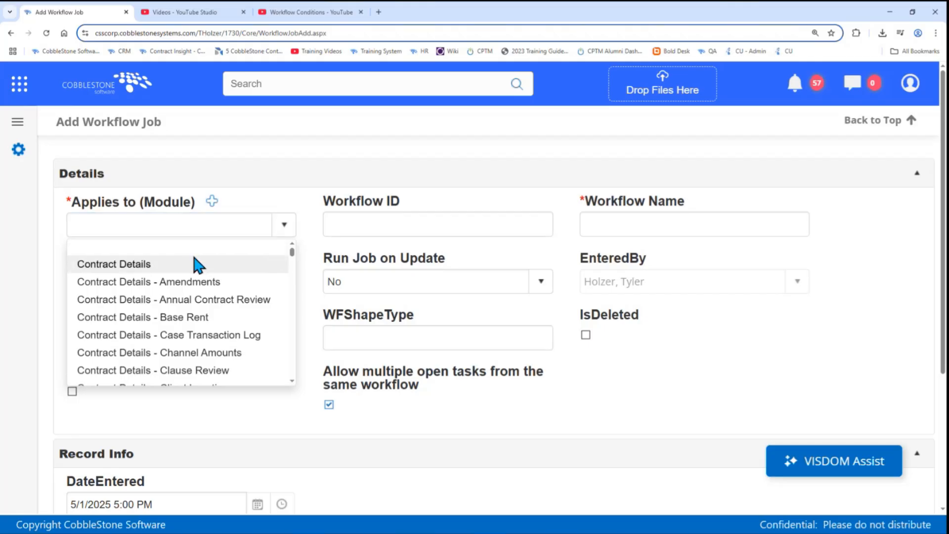
pyautogui.click(201, 266)
pyautogui.click(178, 225)
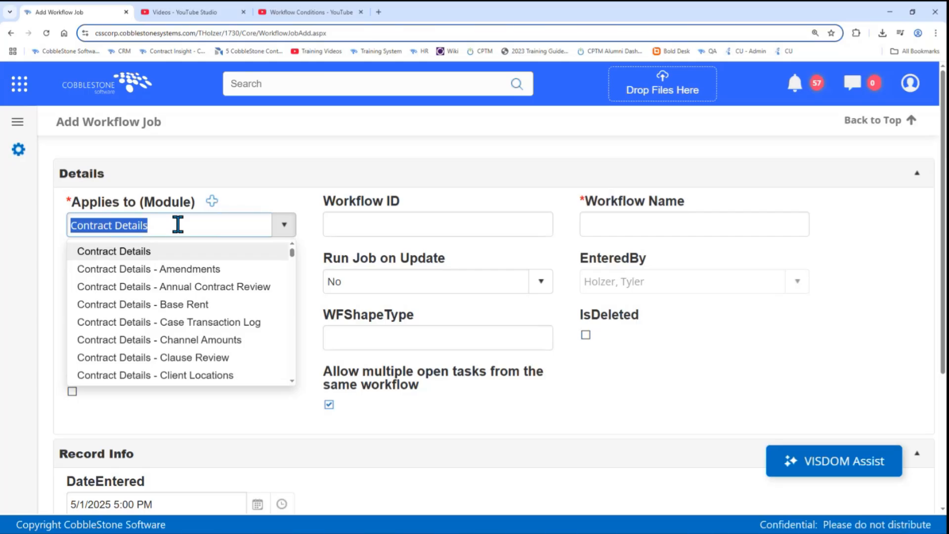
# Step: Name the new workflow "NDA - 1 - Prepare for Review"
pyautogui.click(623, 219)
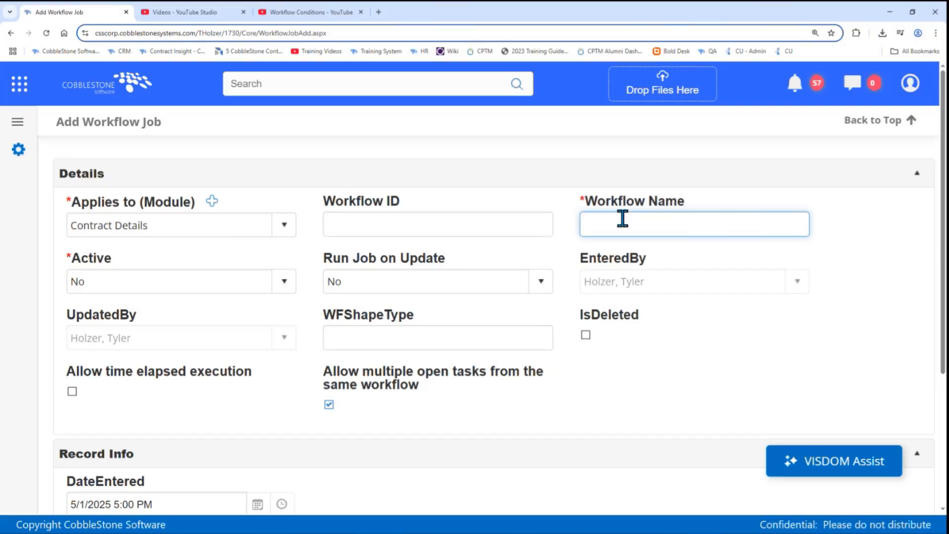
pyautogui.write('NDA')
pyautogui.write('- 1 - Prepare')
pyautogui.write('for Review')
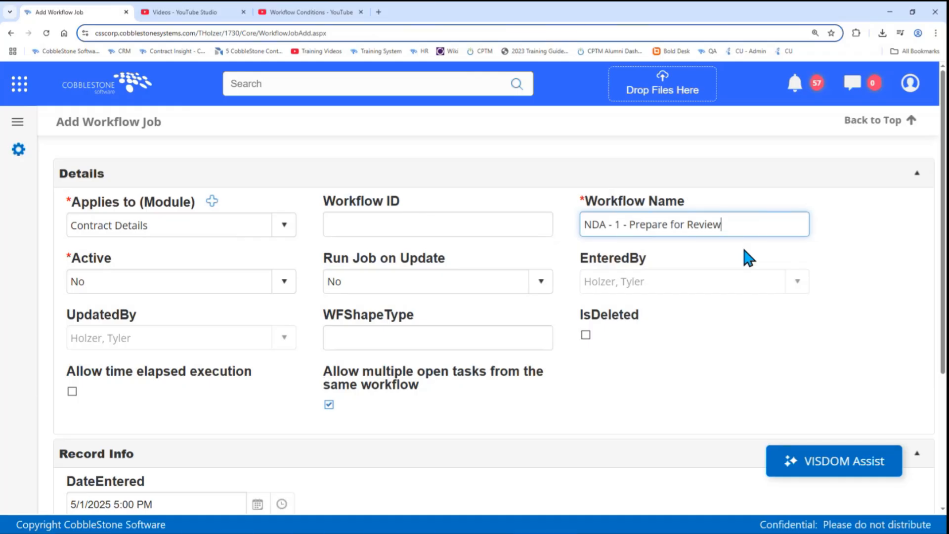
# Step: Set both Active and Run Job on Update to Yes for the new workflow
pyautogui.click(208, 284)
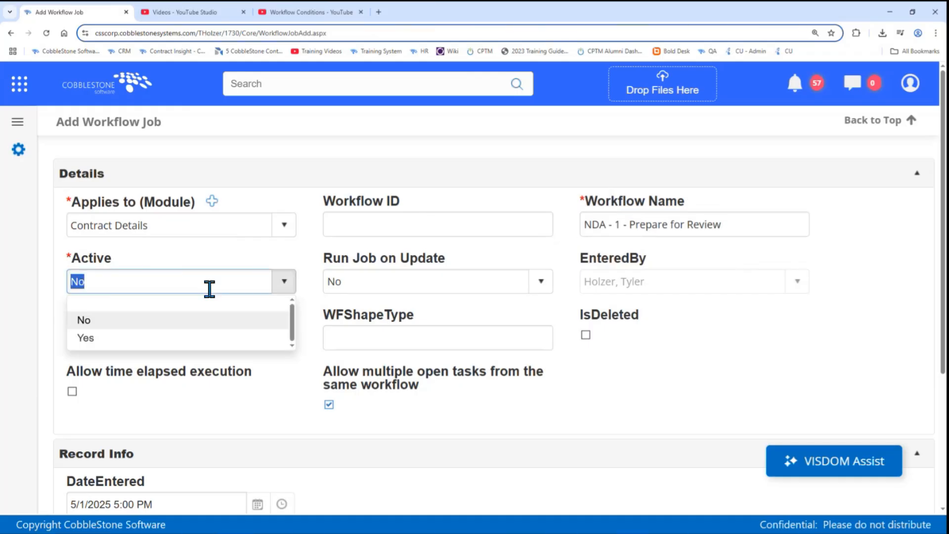
pyautogui.click(201, 341)
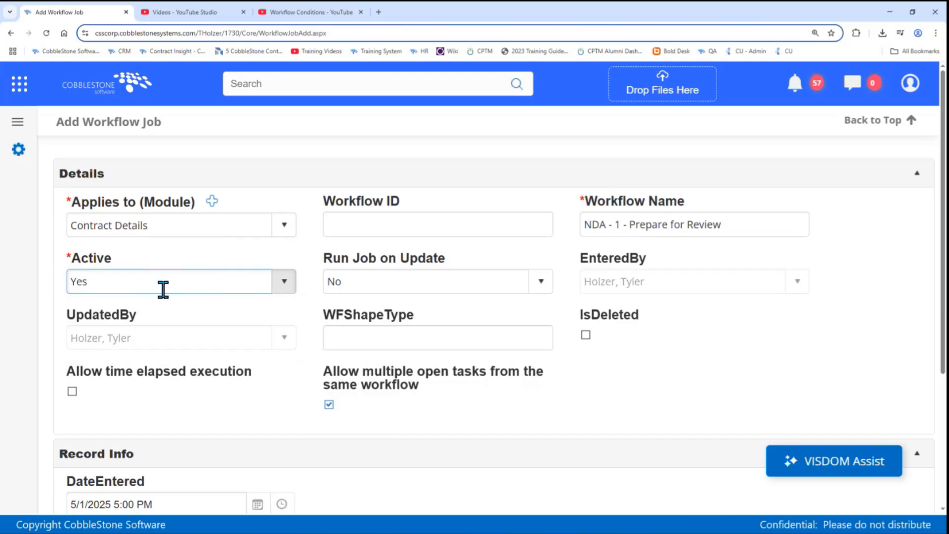
pyautogui.click(328, 276)
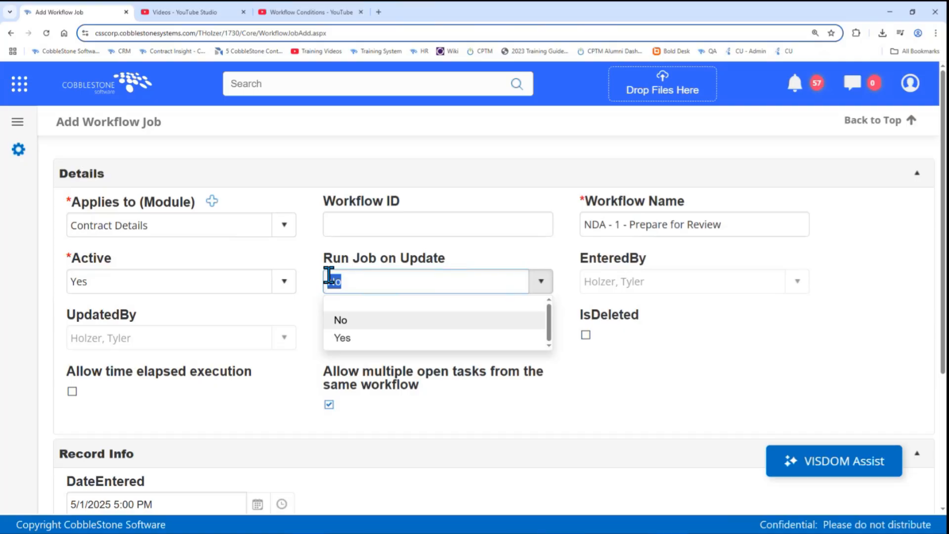
pyautogui.write('Yes')
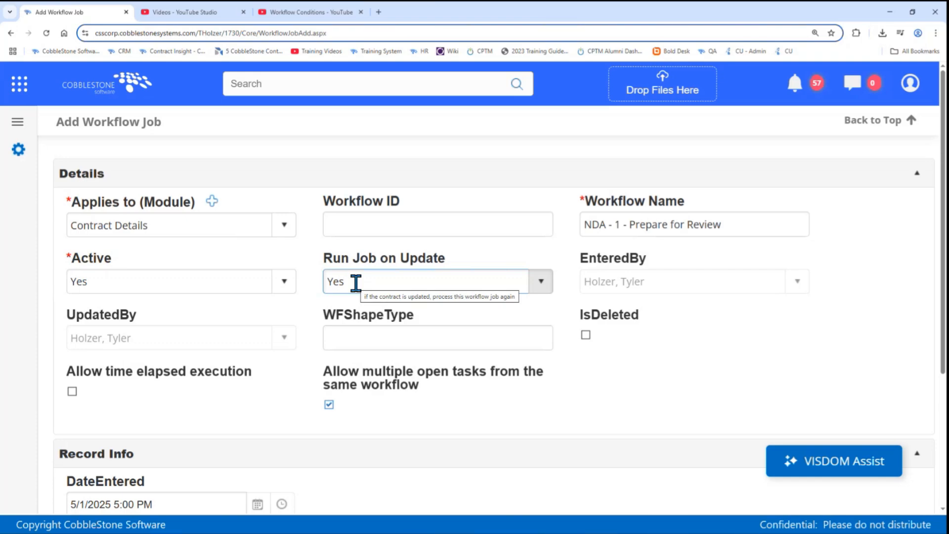
pyautogui.doubleClick(368, 263)
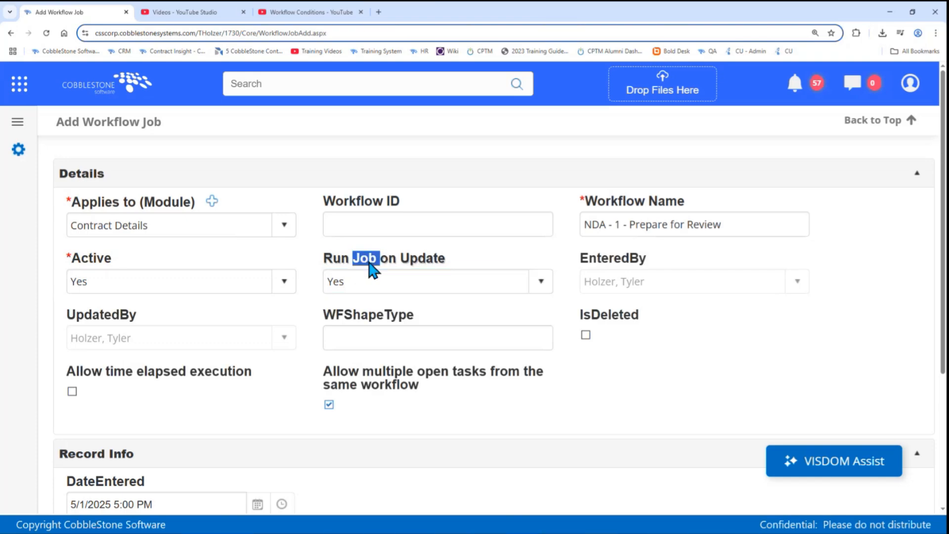
pyautogui.doubleClick(343, 262)
pyautogui.click(425, 266)
pyautogui.doubleClick(423, 259)
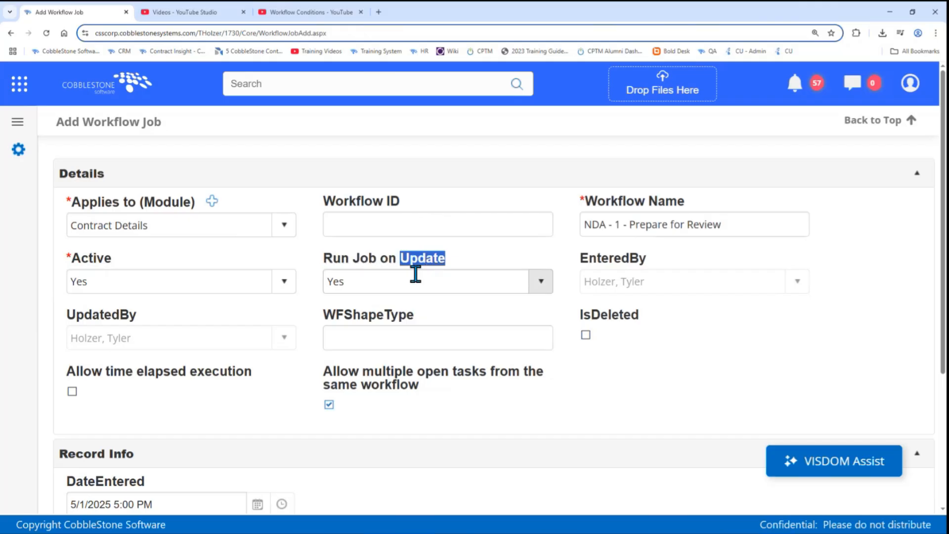
pyautogui.moveTo(415, 274)
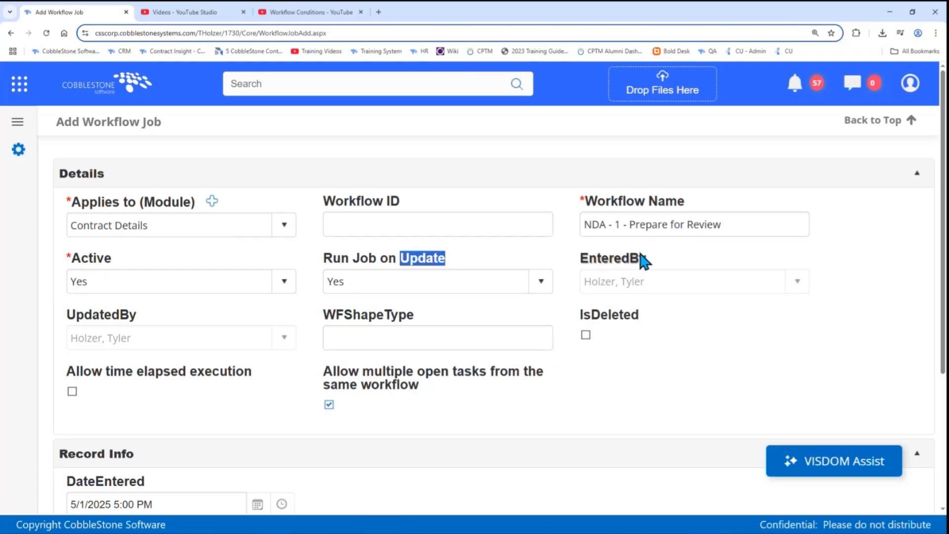
pyautogui.click(406, 281)
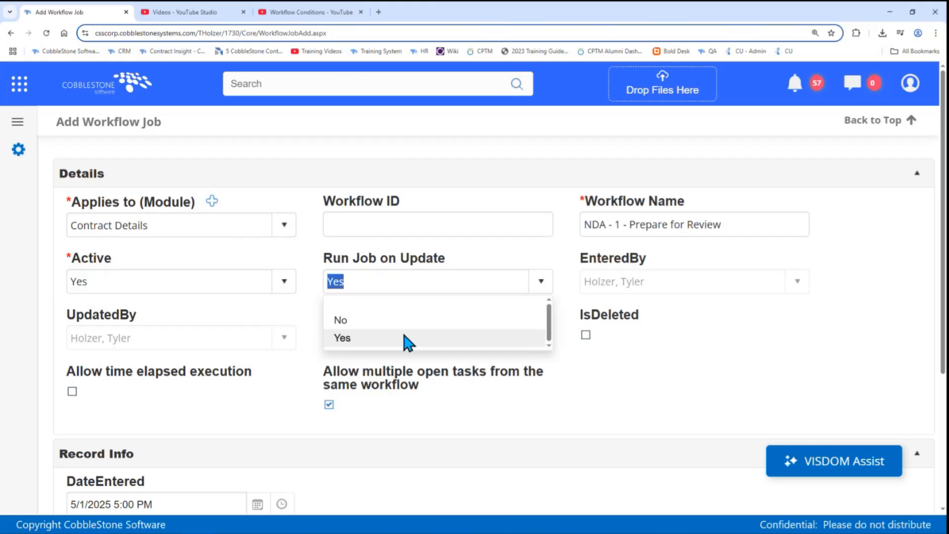
pyautogui.click(422, 262)
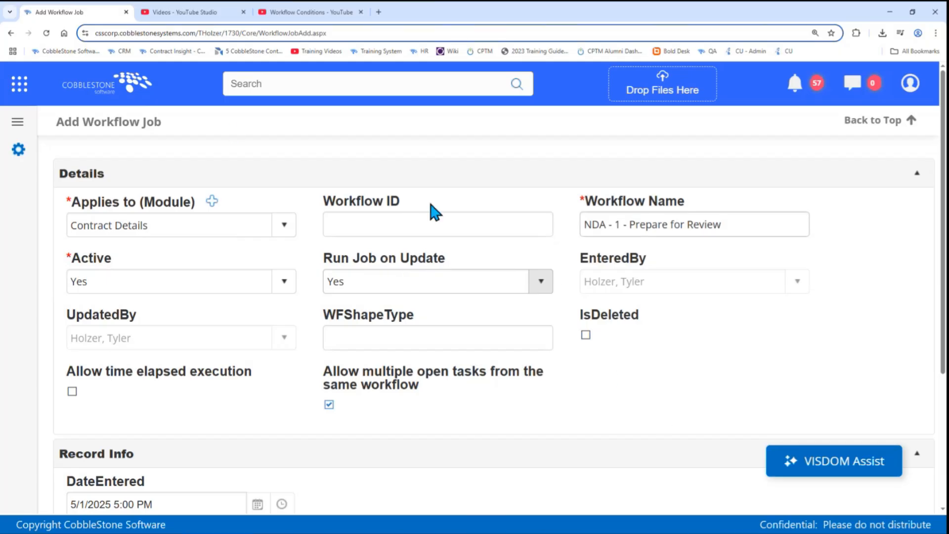
# Step: Save the new workflow job and open its list of conditions
pyautogui.scroll(-3, 591, 410)
pyautogui.click(516, 445)
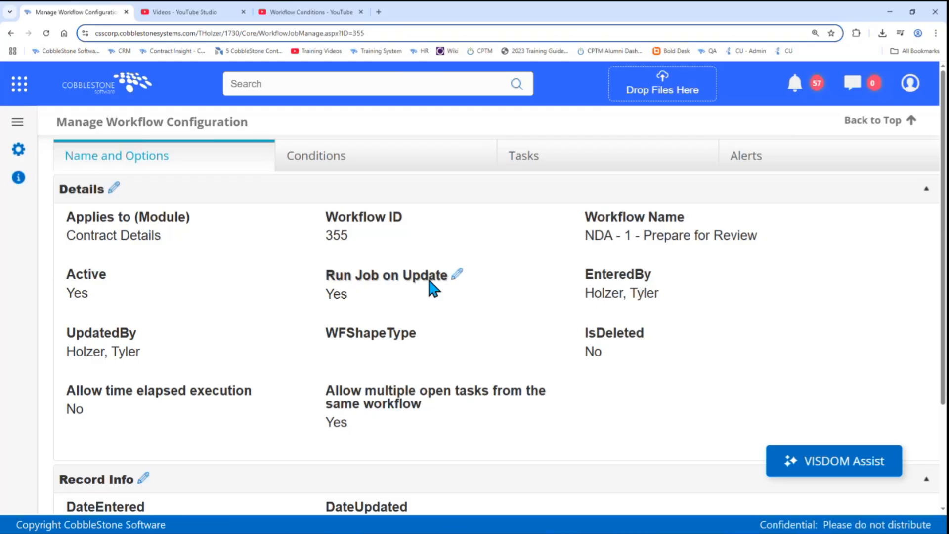
pyautogui.click(381, 169)
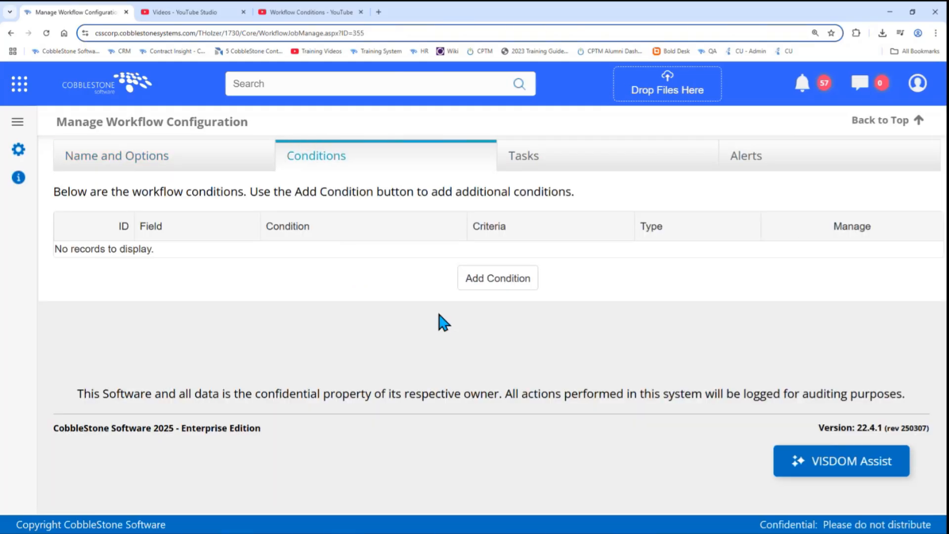